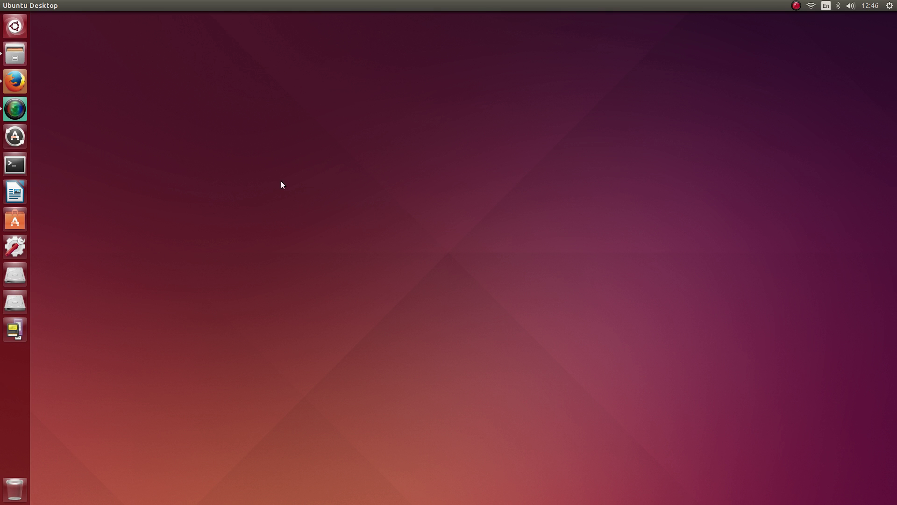
# In Downloads, allow MetalSlug3-Linux-2014-06-09.sh to execute as a program in its Permissions properties.
pyautogui.click(26, 87)
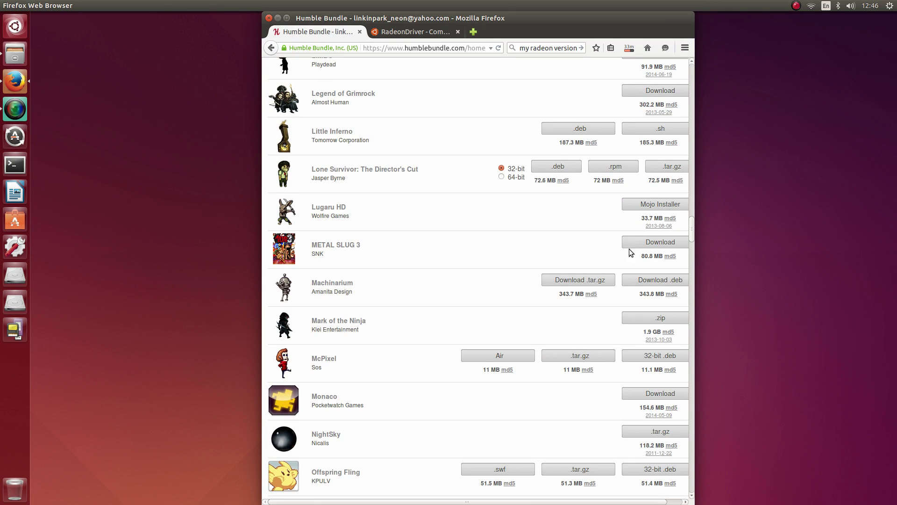
pyautogui.click(278, 18)
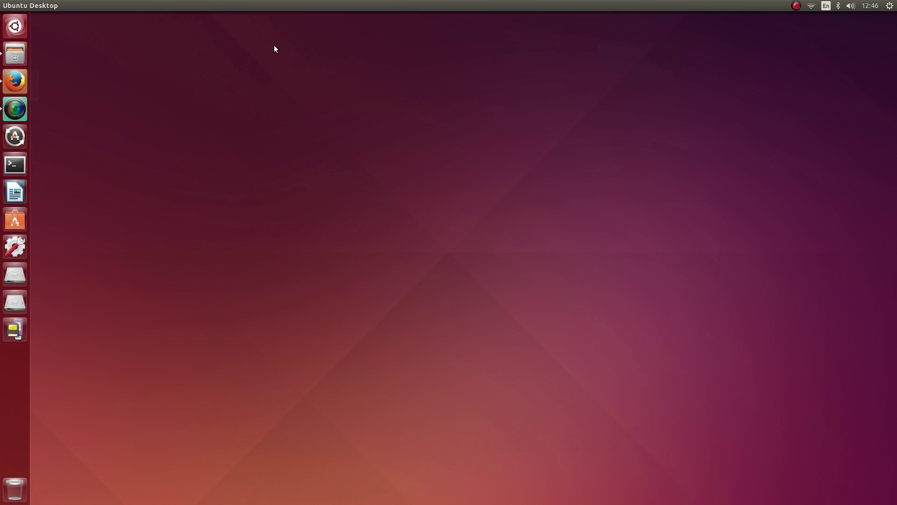
pyautogui.click(15, 54)
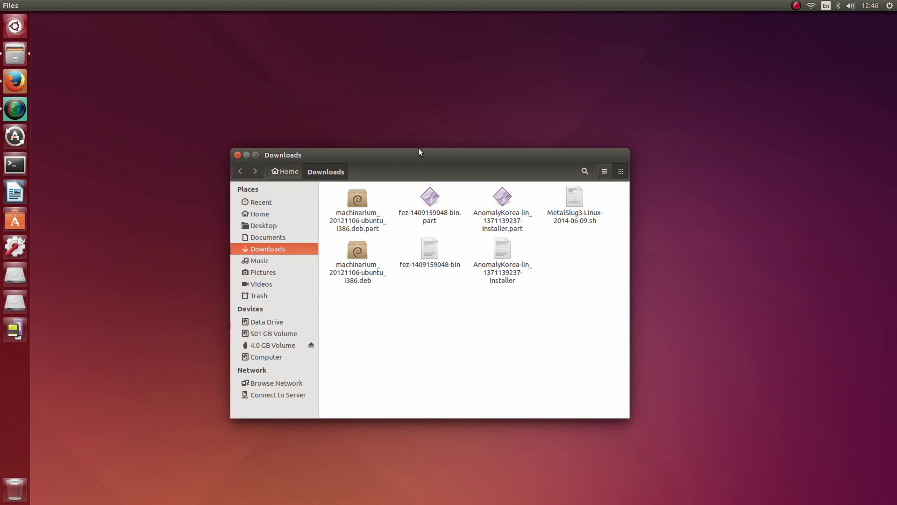
pyautogui.moveTo(419, 151); pyautogui.dragTo(431, 124)
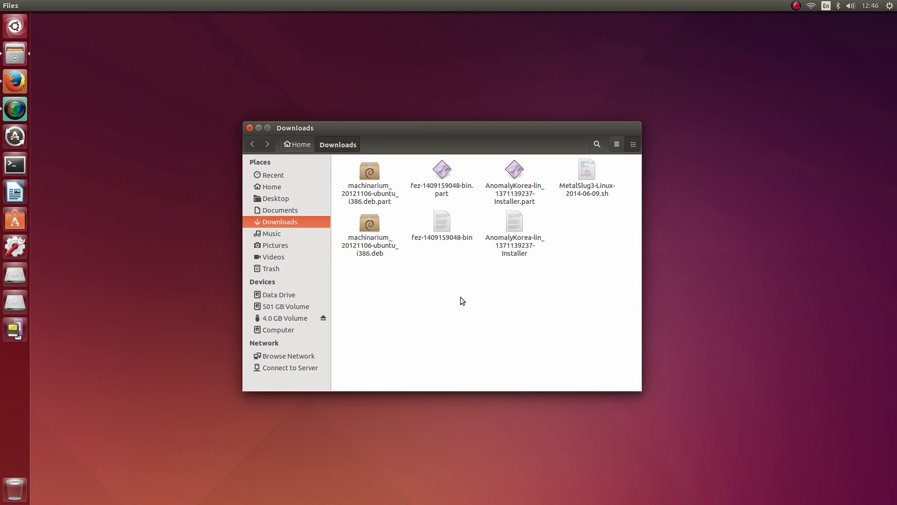
pyautogui.rightClick(586, 192)
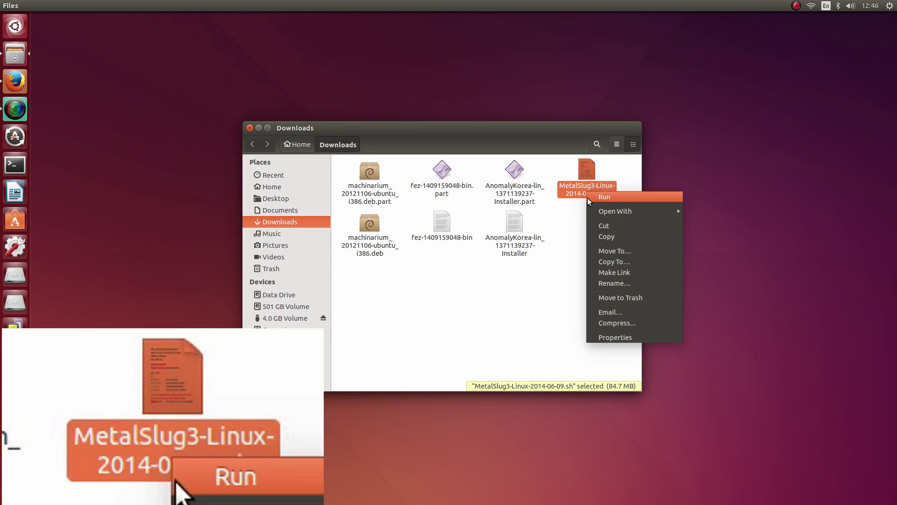
pyautogui.click(603, 338)
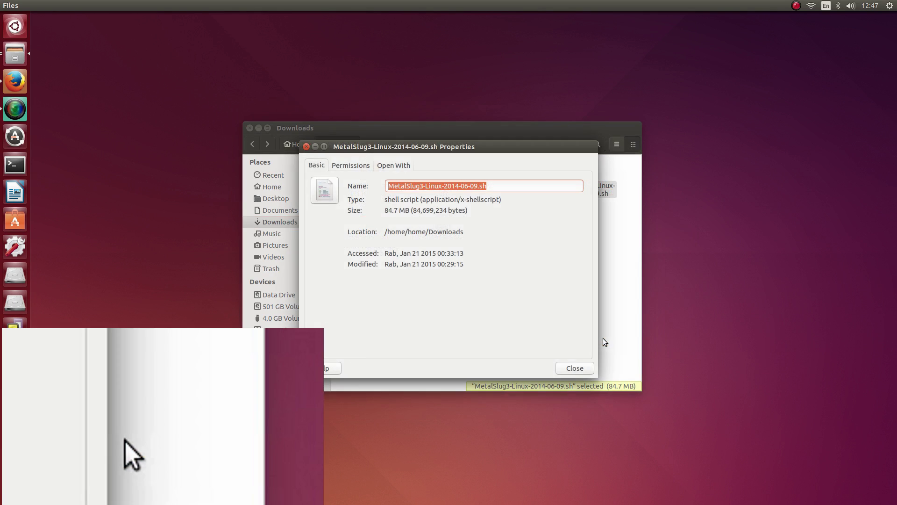
pyautogui.click(356, 166)
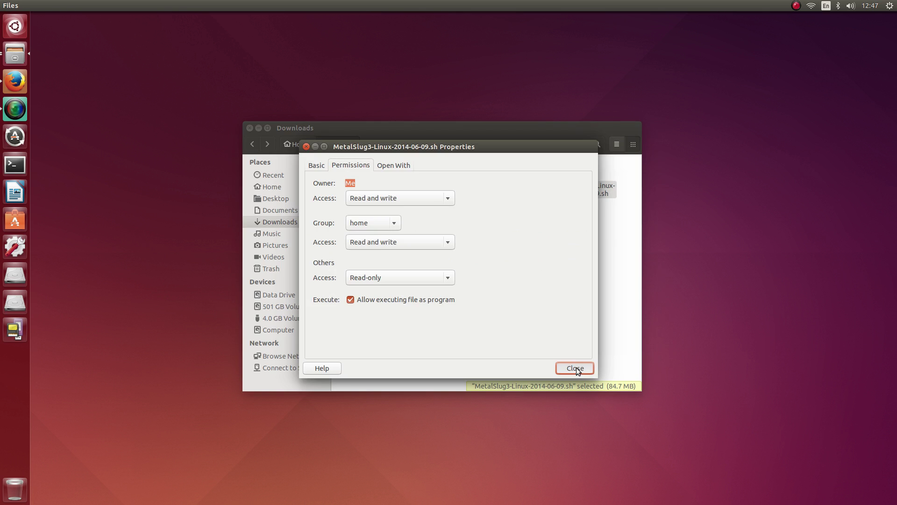
# Set Files Behavior preferences to run executable text files, then select the MetalSlug3 script.
pyautogui.click(576, 367)
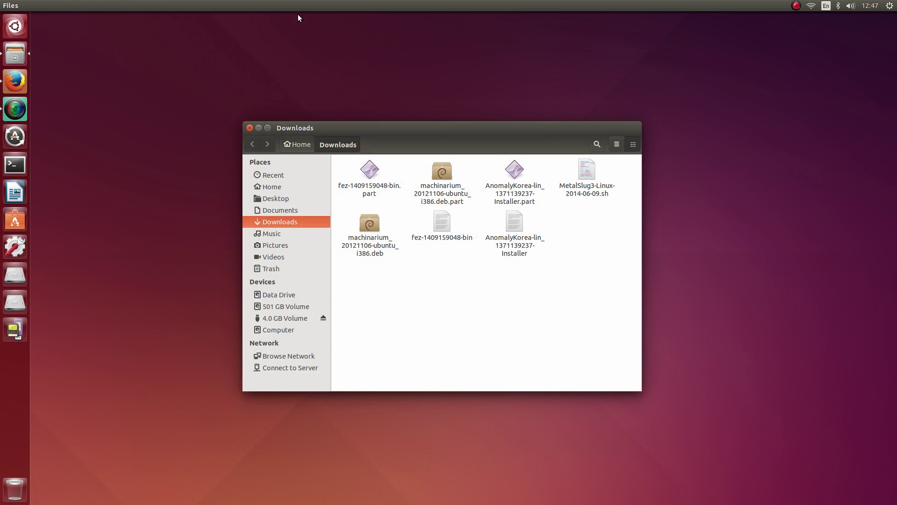
pyautogui.click(69, 4)
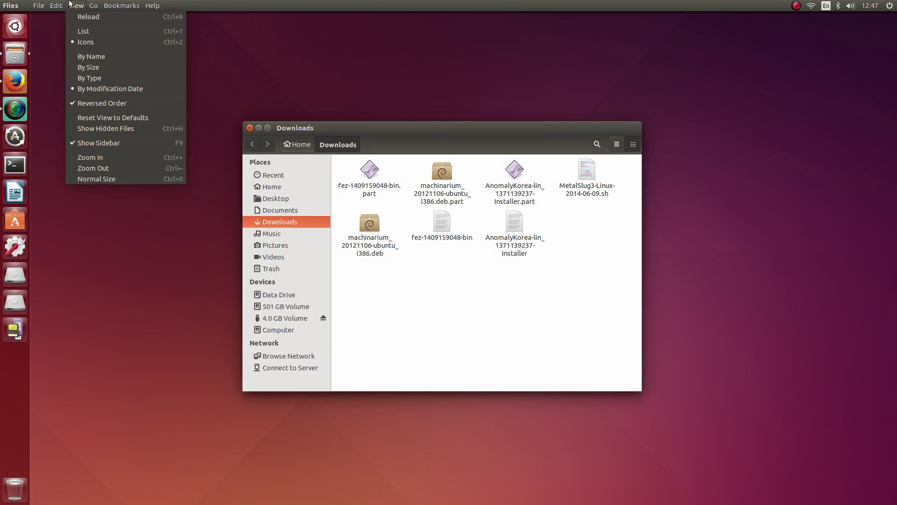
pyautogui.moveTo(64, 4)
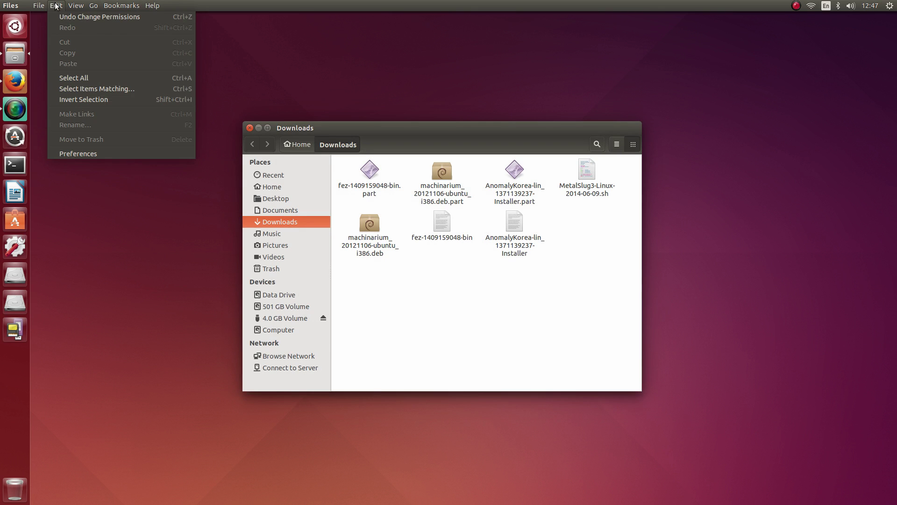
pyautogui.click(76, 153)
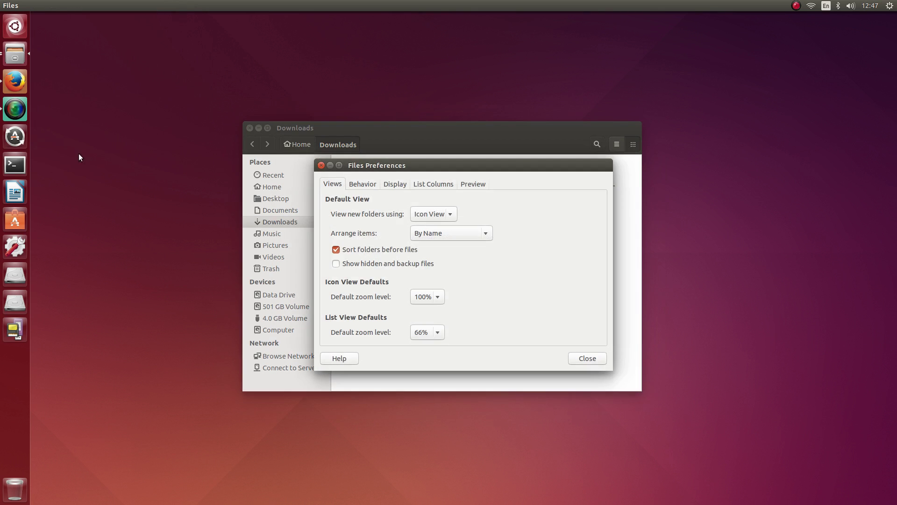
pyautogui.click(361, 185)
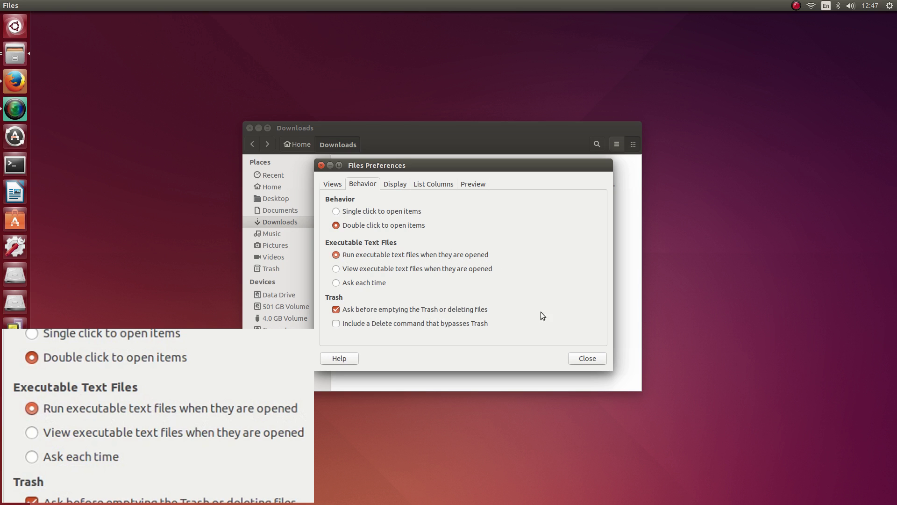
pyautogui.click(576, 357)
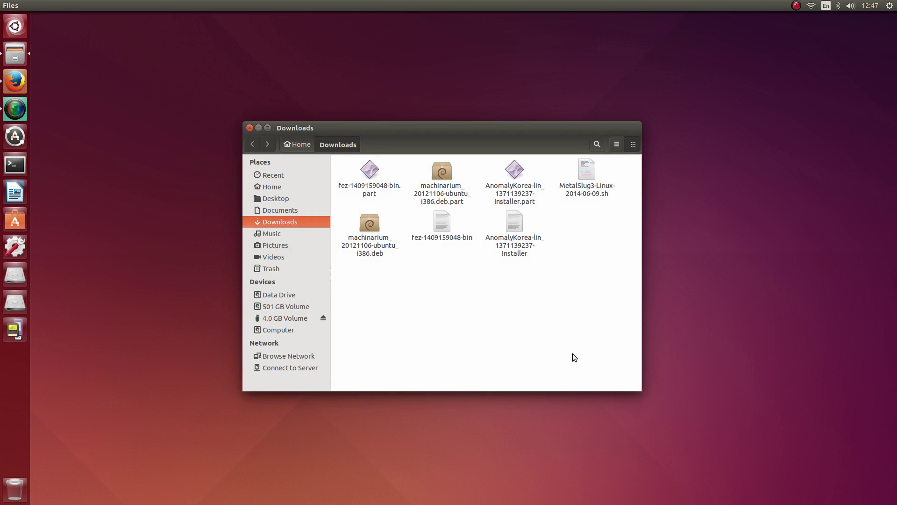
pyautogui.click(585, 195)
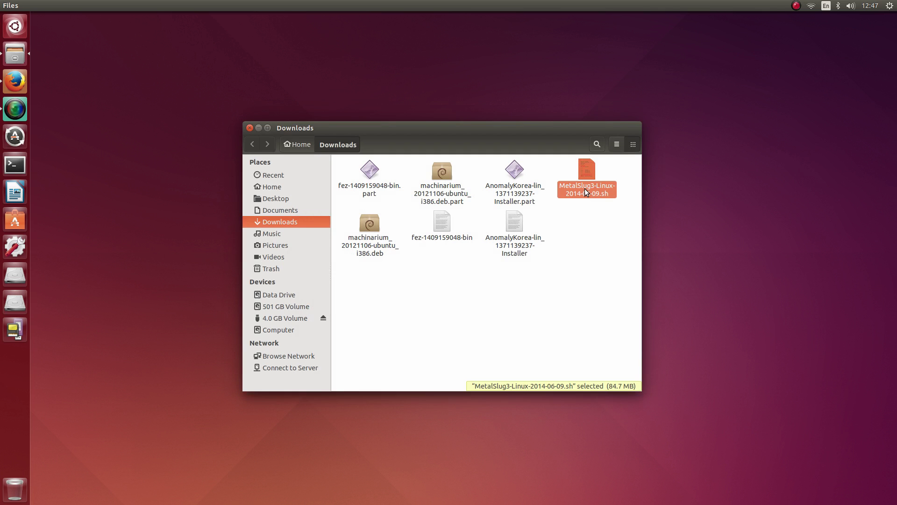
# Launch the MetalSlug3 installer script, accept its licenses, and reach the Readme page.
pyautogui.doubleClick(585, 189)
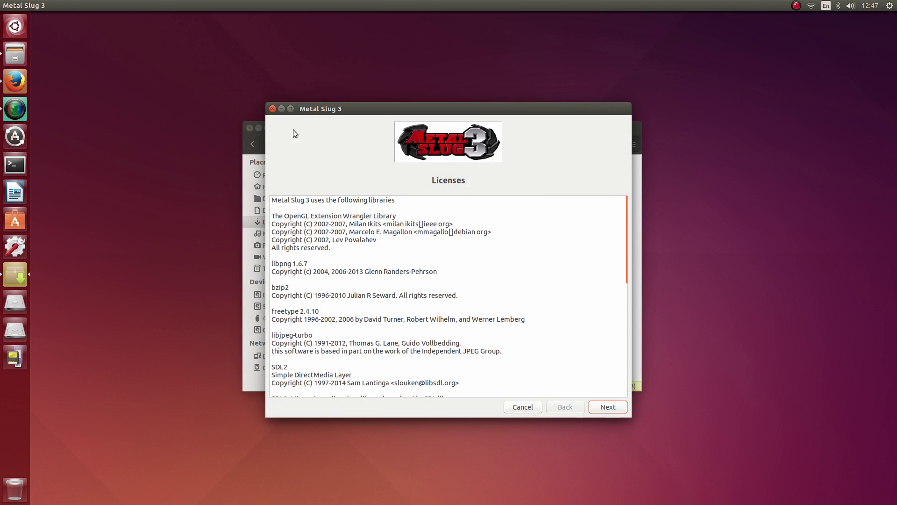
pyautogui.click(259, 129)
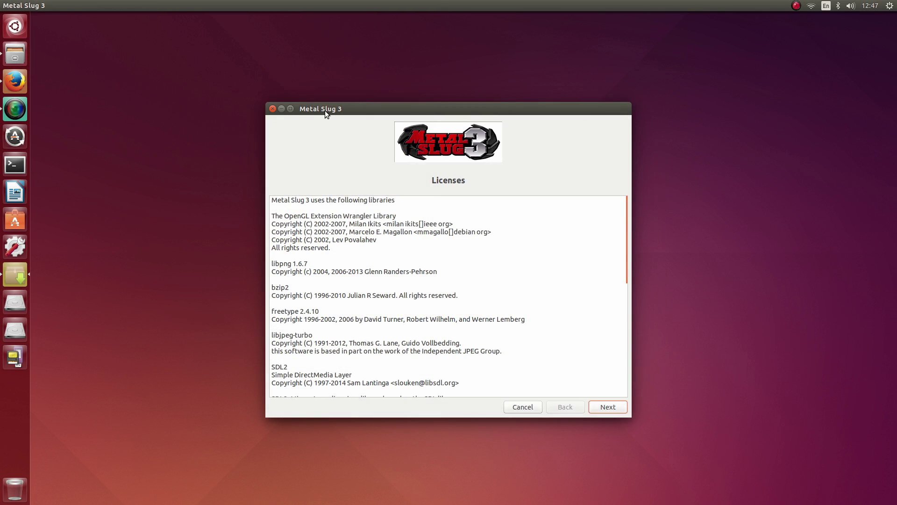
pyautogui.scroll(-7, 515, 283)
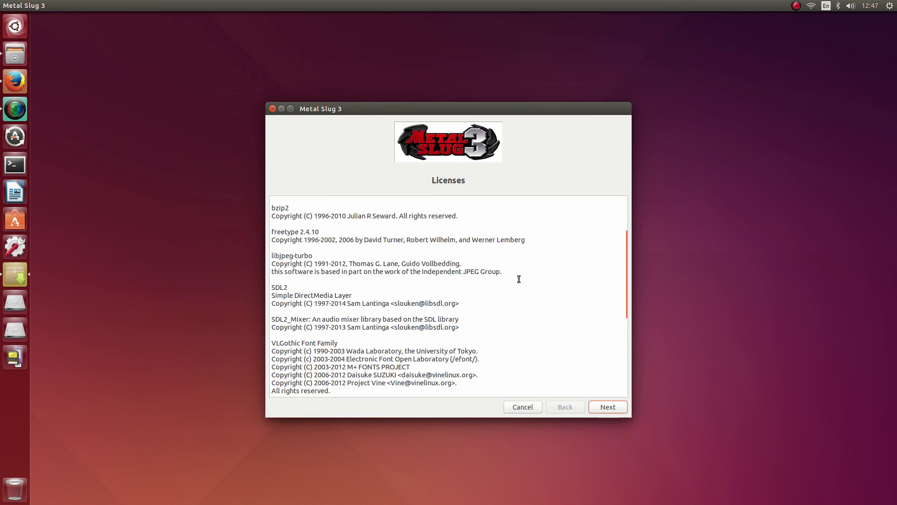
pyautogui.scroll(-2, 514, 283)
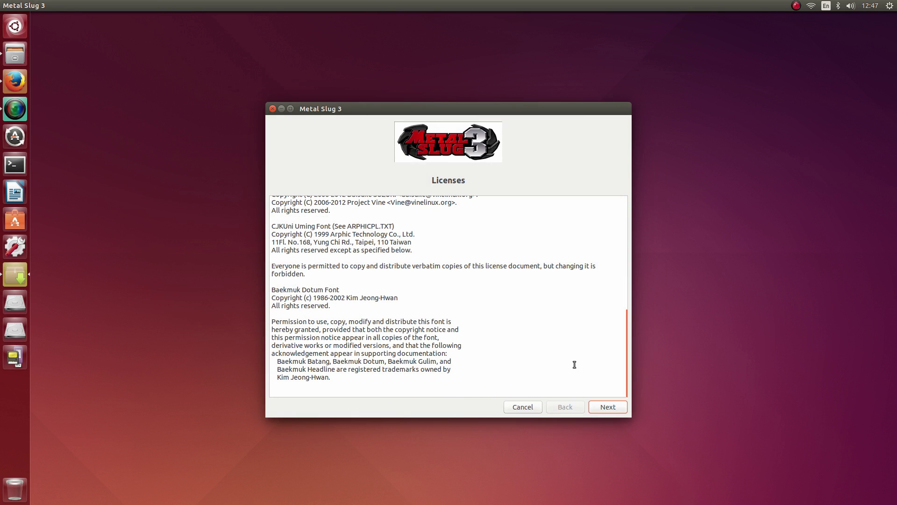
pyautogui.click(601, 410)
pyautogui.click(469, 297)
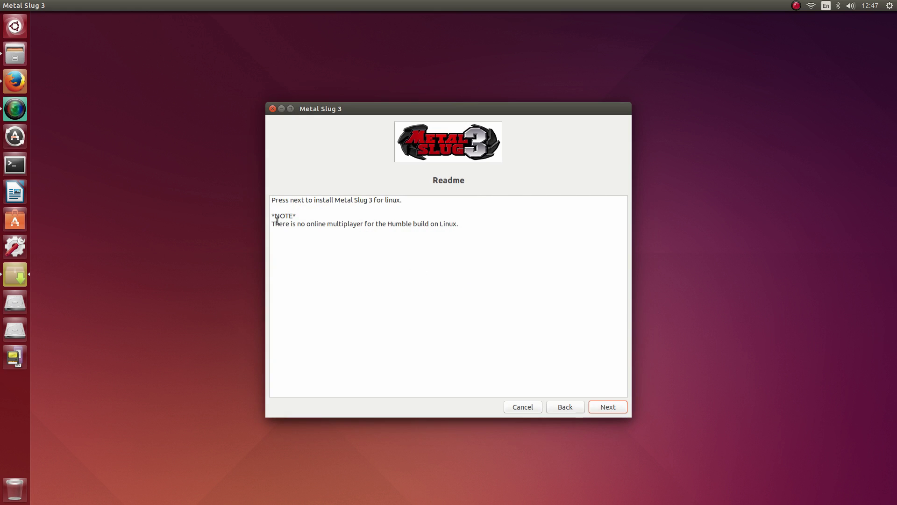
pyautogui.moveTo(274, 223); pyautogui.dragTo(441, 227)
pyautogui.click(434, 225)
# Install the x86_64 build into /home/home/MetalSlug3 and close the installer after success.
pyautogui.click(596, 408)
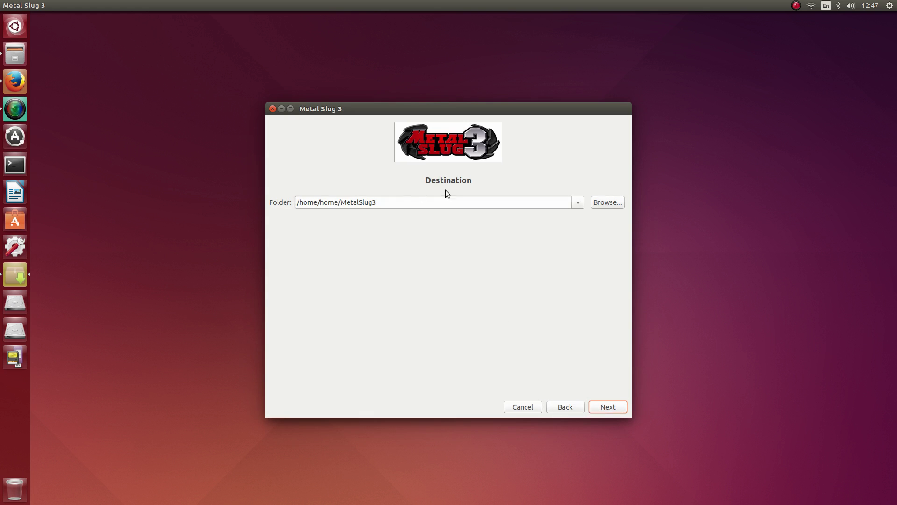
pyautogui.click(608, 408)
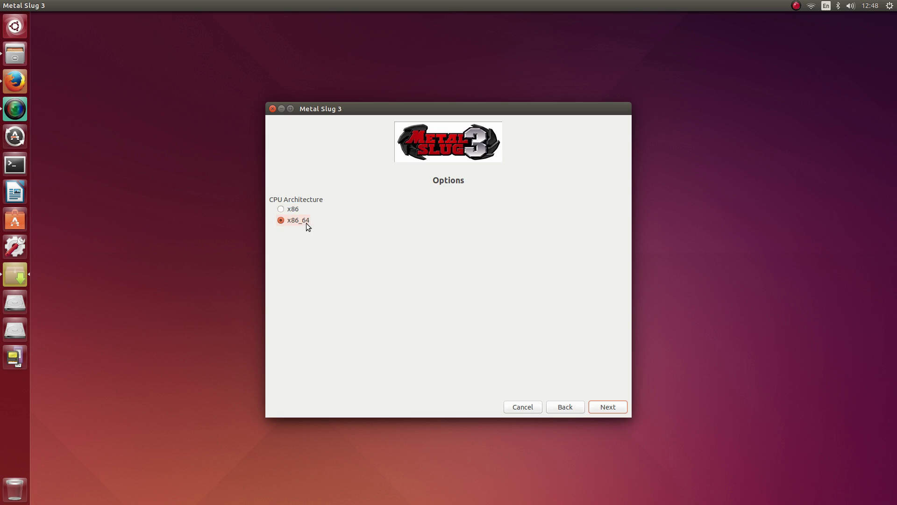
pyautogui.click(617, 411)
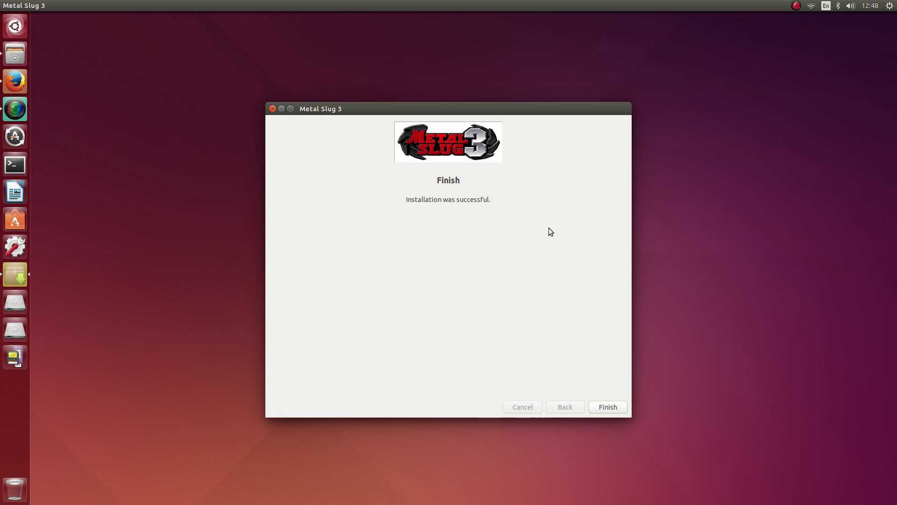
pyautogui.click(612, 407)
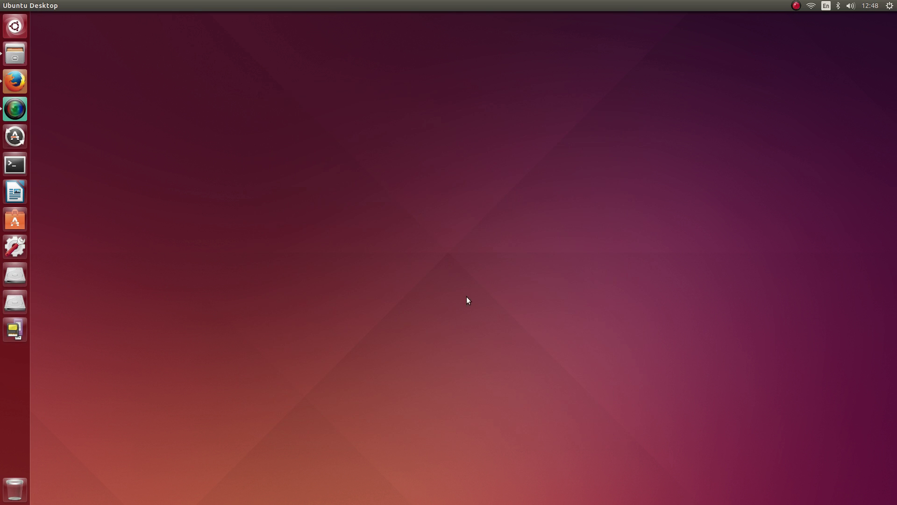
# Search the Dash for 'metal' and look at the Metal Slug 3 details page.
pyautogui.click(18, 23)
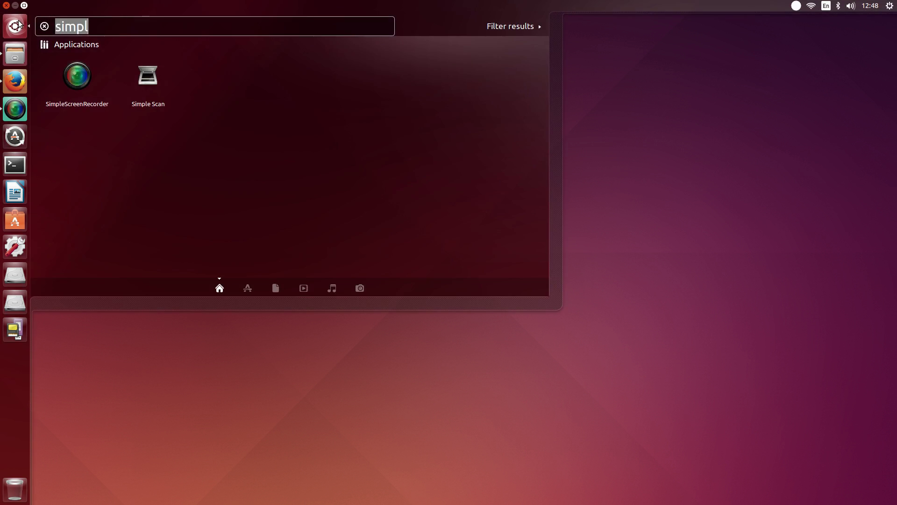
pyautogui.write('metal')
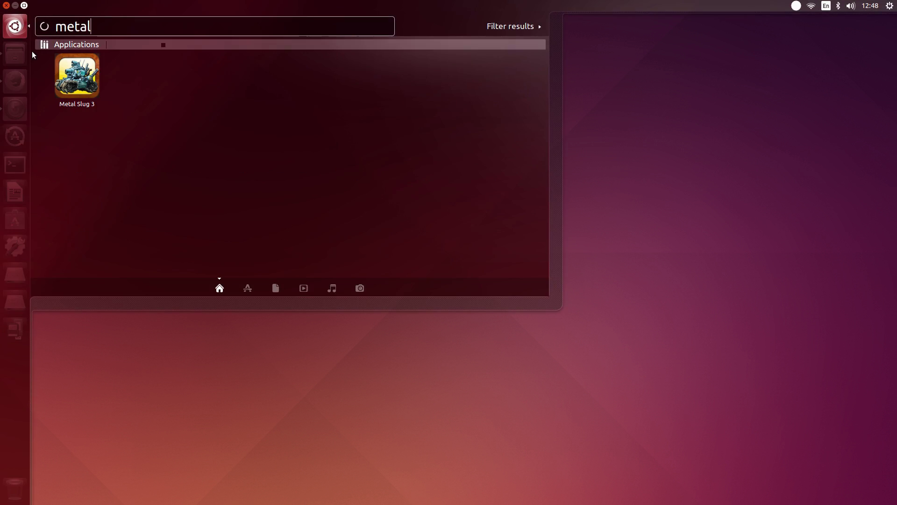
pyautogui.rightClick(74, 85)
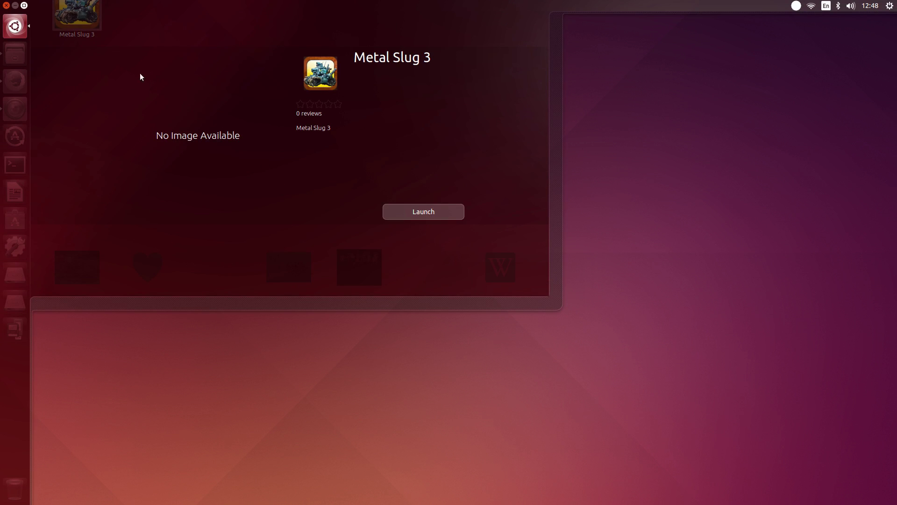
pyautogui.press('Escape')
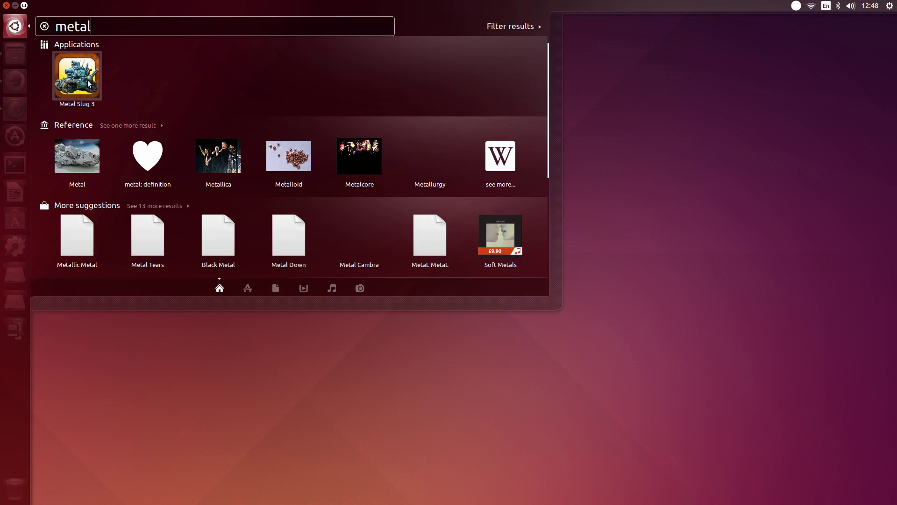
# Drag Metal Slug 3 onto the launcher, retrying after dismissing the copy error.
pyautogui.moveTo(89, 83)
pyautogui.mouseDown()
pyautogui.moveTo(140, 400)
pyautogui.moveTo(79, 69)
pyautogui.mouseUp()
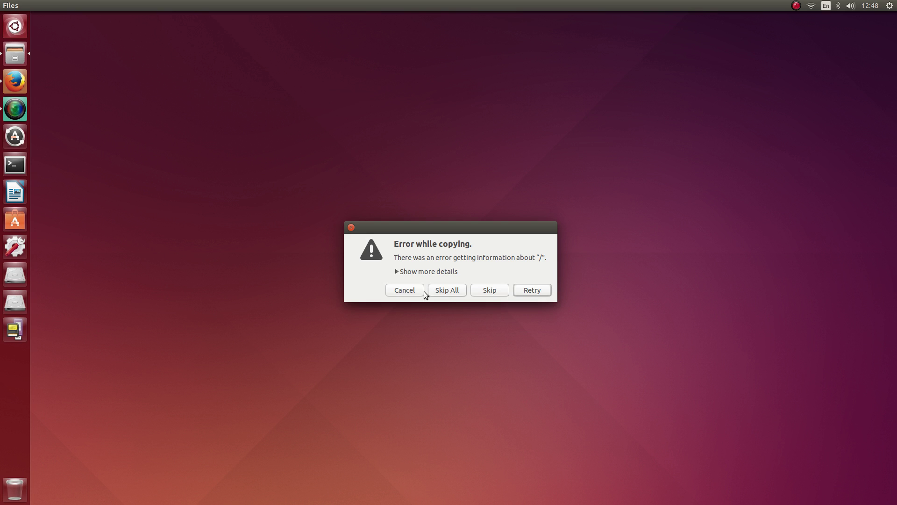
pyautogui.click(399, 289)
pyautogui.click(4, 27)
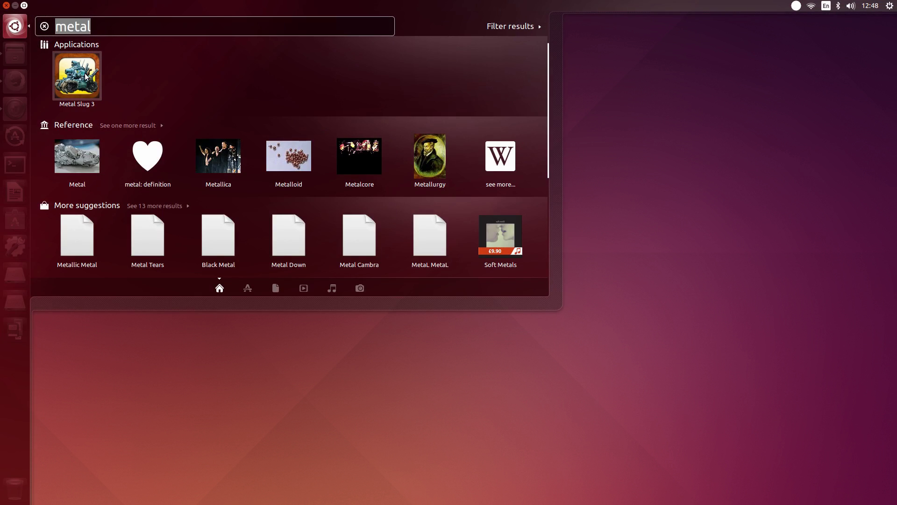
pyautogui.moveTo(82, 80); pyautogui.dragTo(17, 133)
# Confirm the Metal Slug 3 launcher icon offers 'Unlock from Launcher', then launch the game.
pyautogui.click(136, 414)
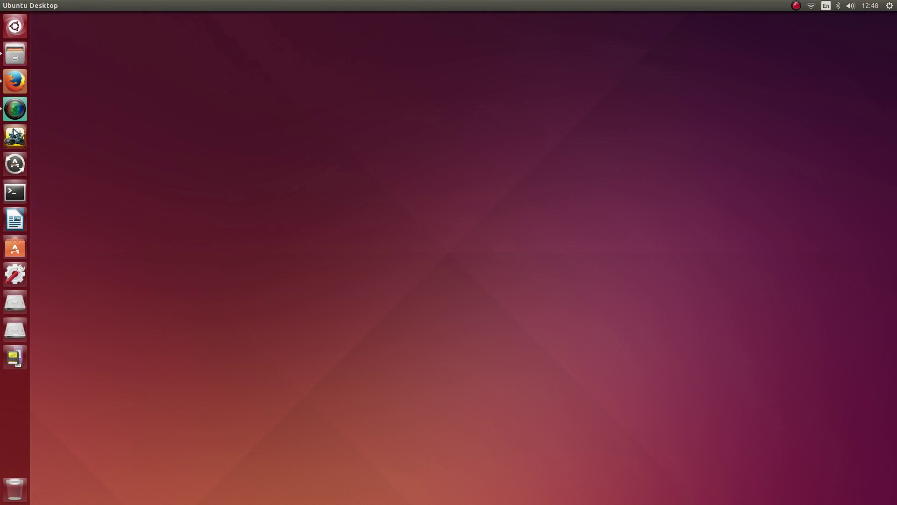
pyautogui.rightClick(15, 135)
pyautogui.click(38, 121)
pyautogui.rightClick(24, 135)
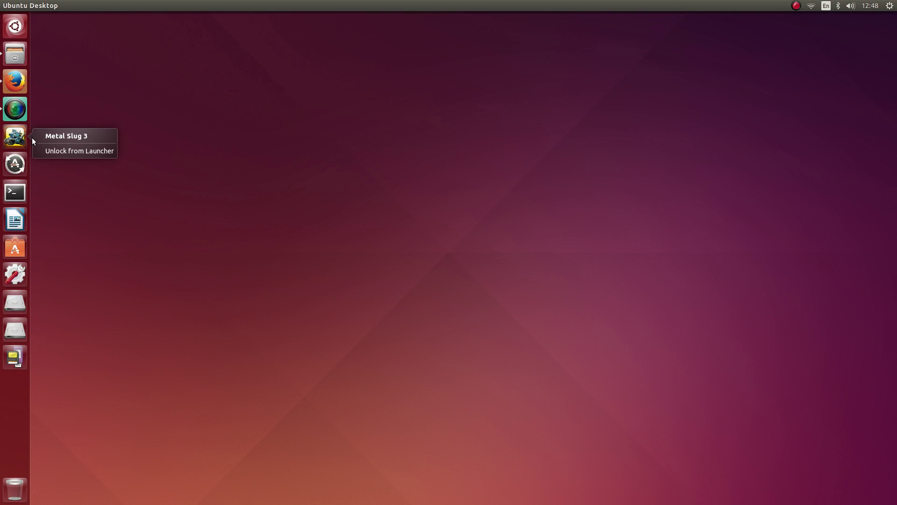
pyautogui.click(55, 98)
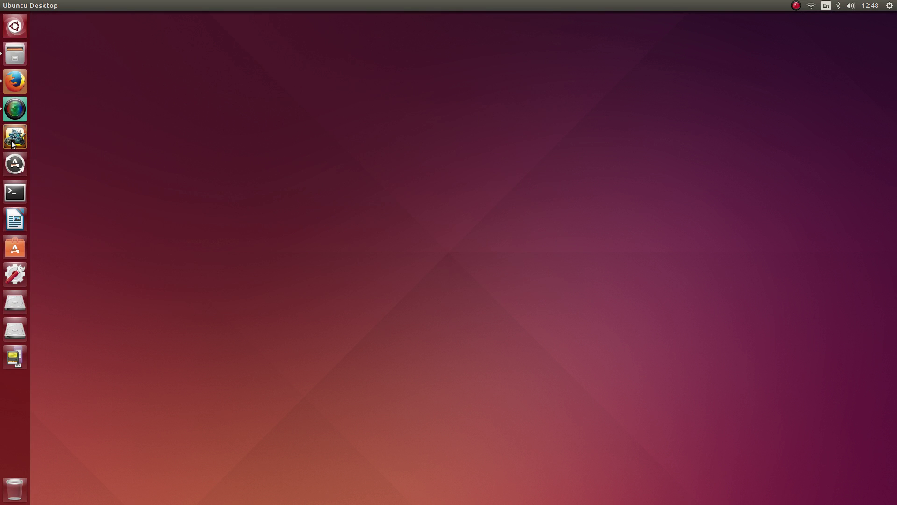
pyautogui.click(14, 136)
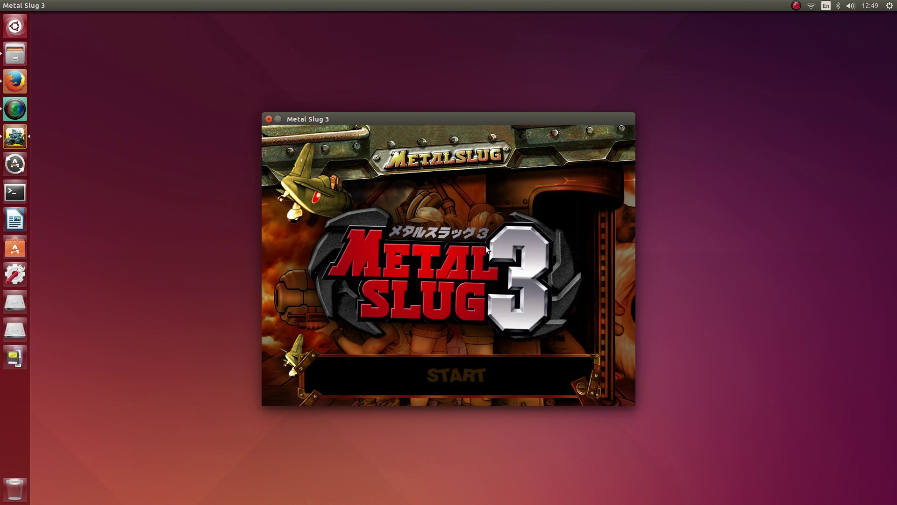
# Go through START, Main Mission, Arcade Mode and One Player, then pick Marco.
pyautogui.click(448, 376)
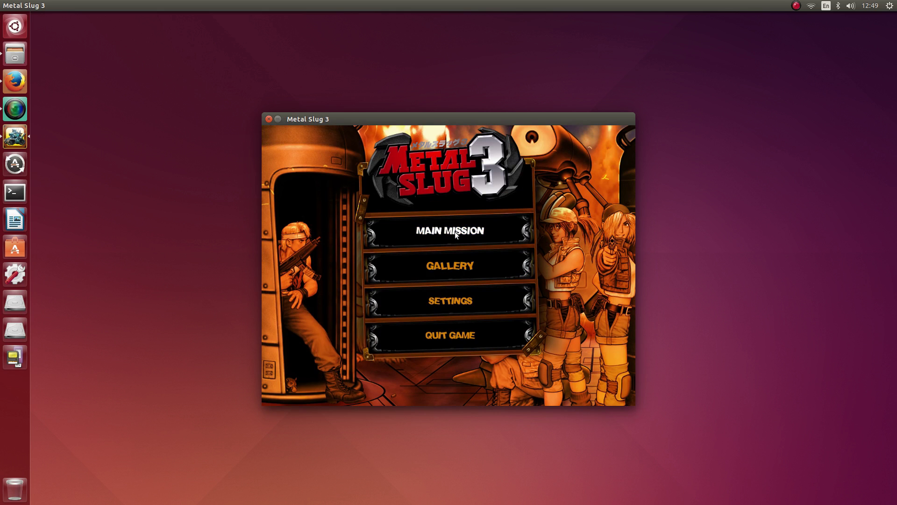
pyautogui.click(455, 231)
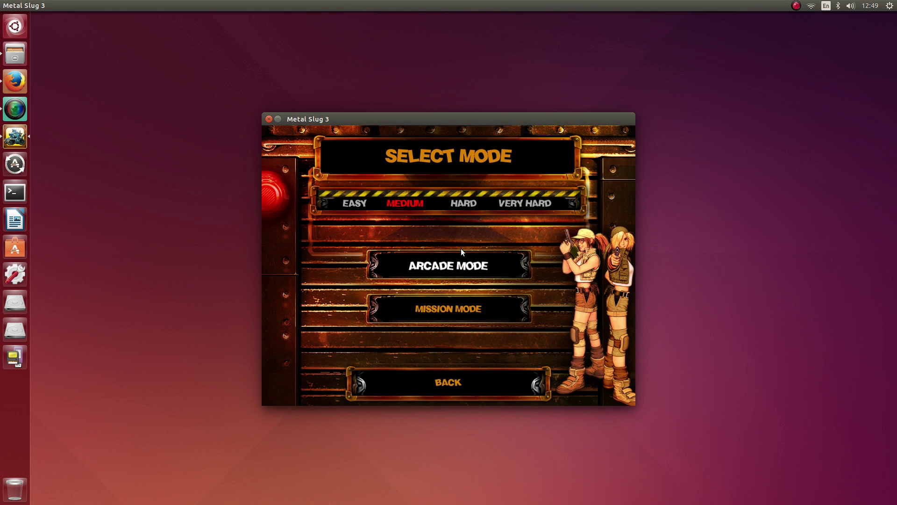
pyautogui.click(447, 264)
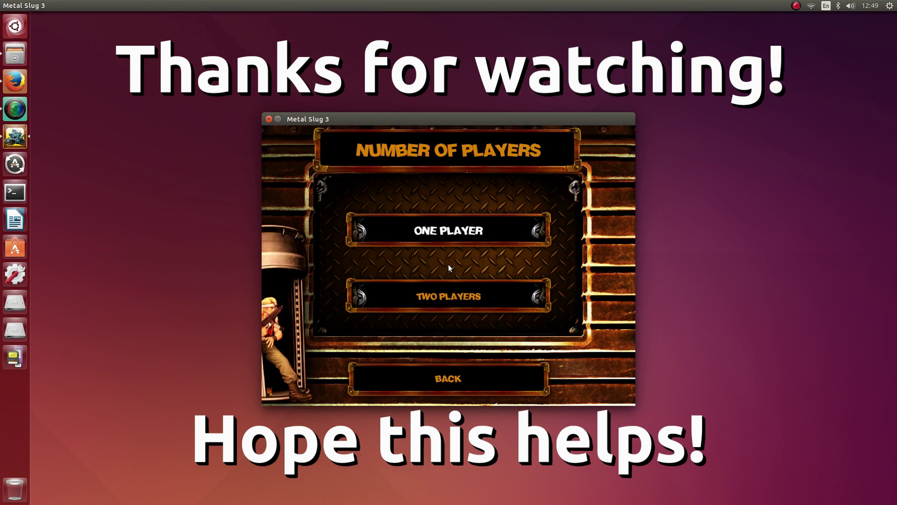
pyautogui.click(444, 230)
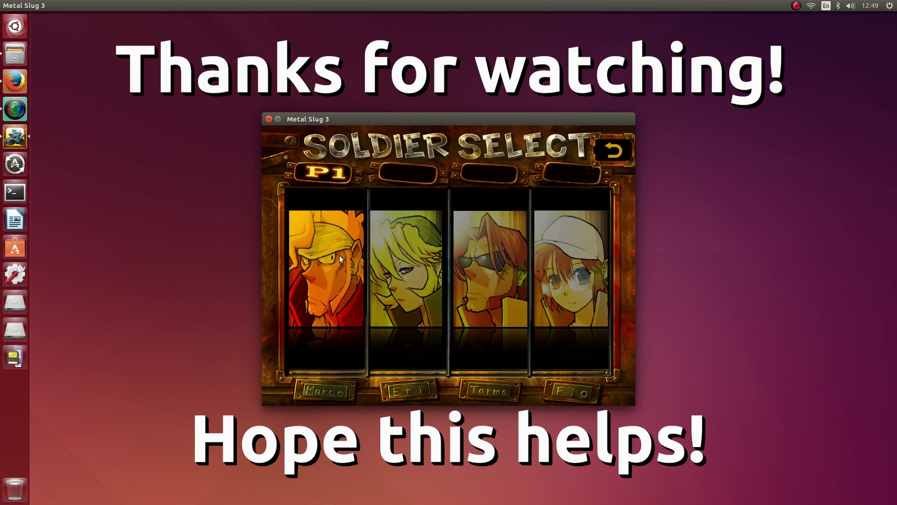
pyautogui.click(339, 255)
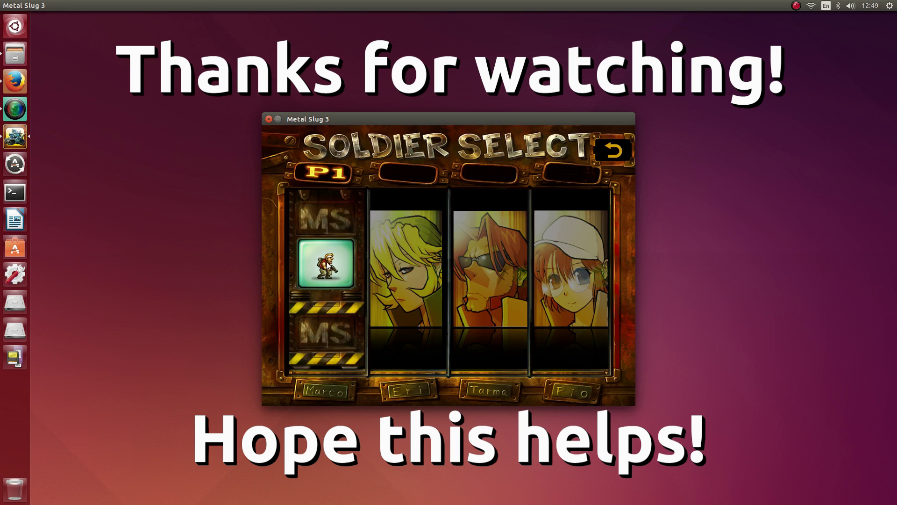